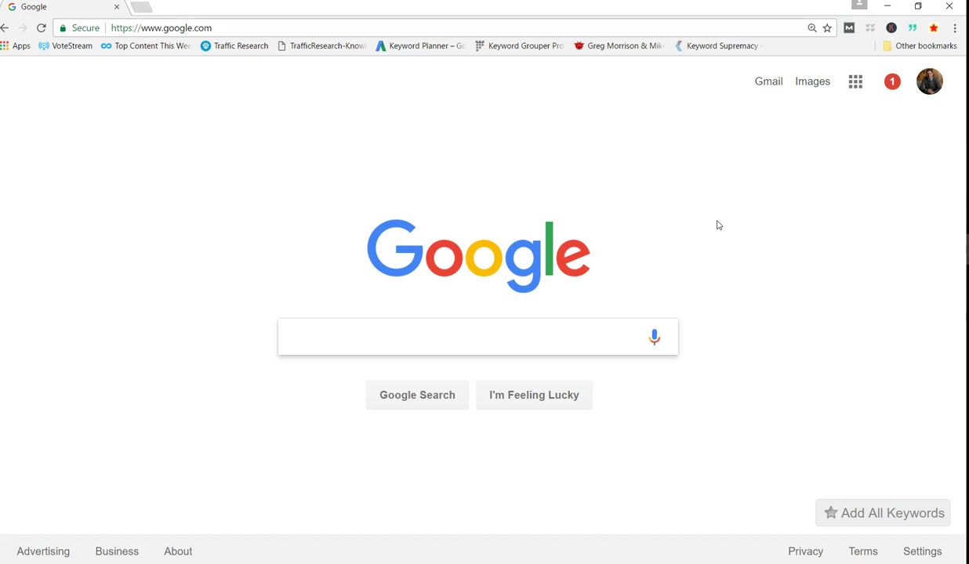
Step: Run a Google search for 'tree service near me'
text(tree )
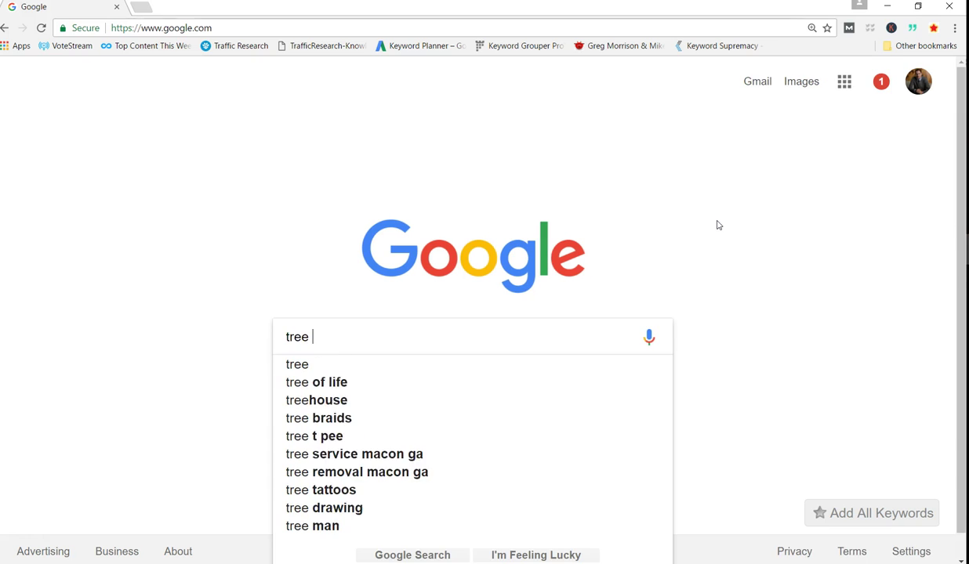
text(service )
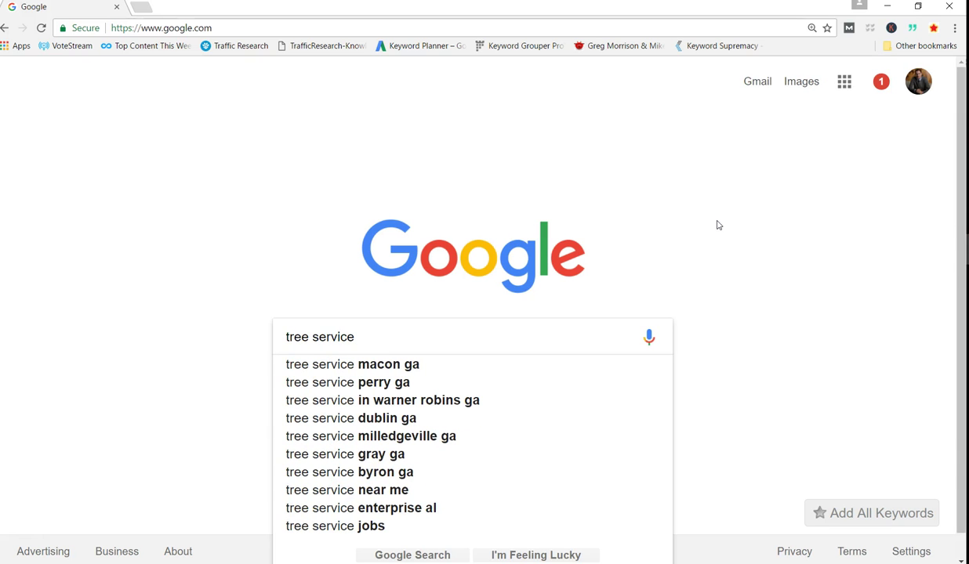
text(near me)
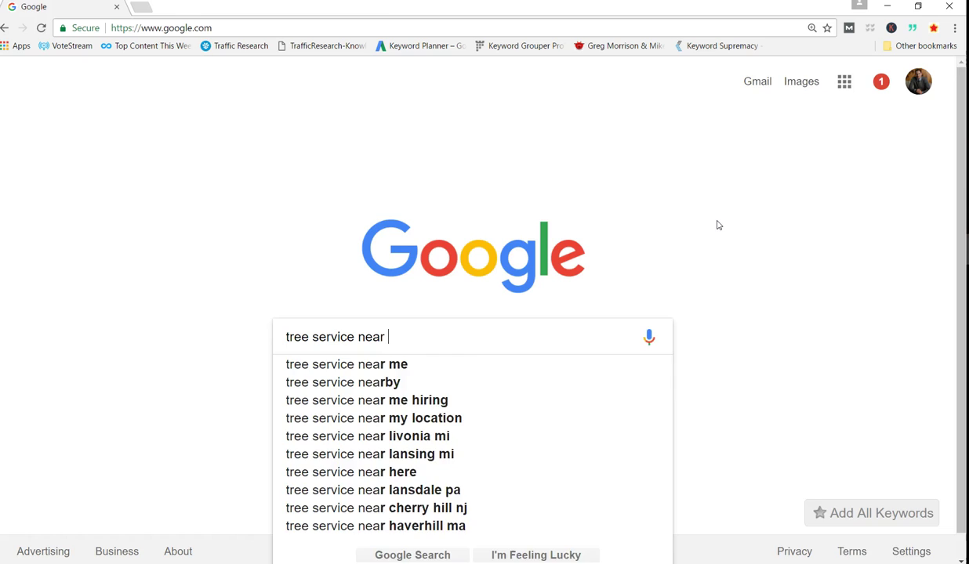
key(Return)
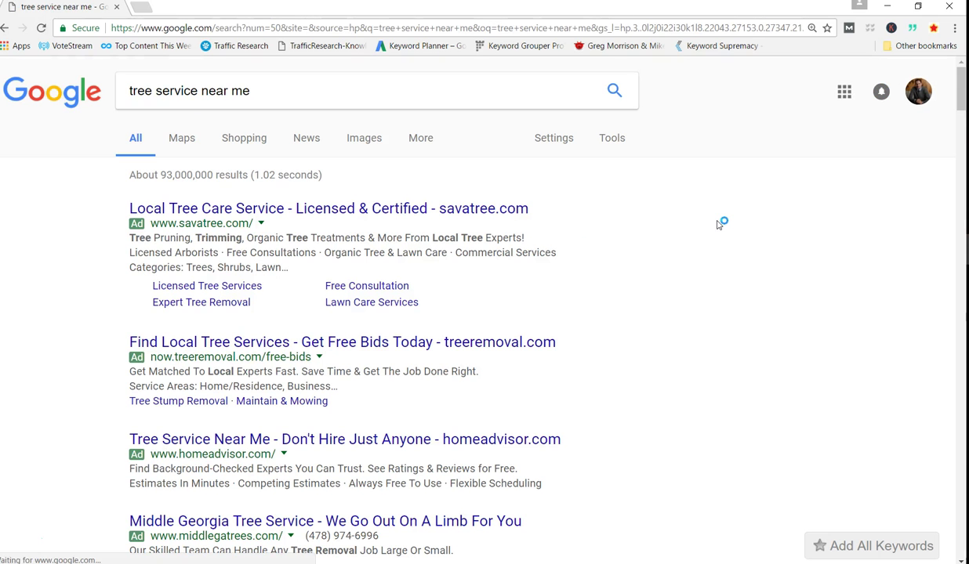
click(677, 225)
scroll(669, 241, down, 3)
scroll(669, 240, down, 1)
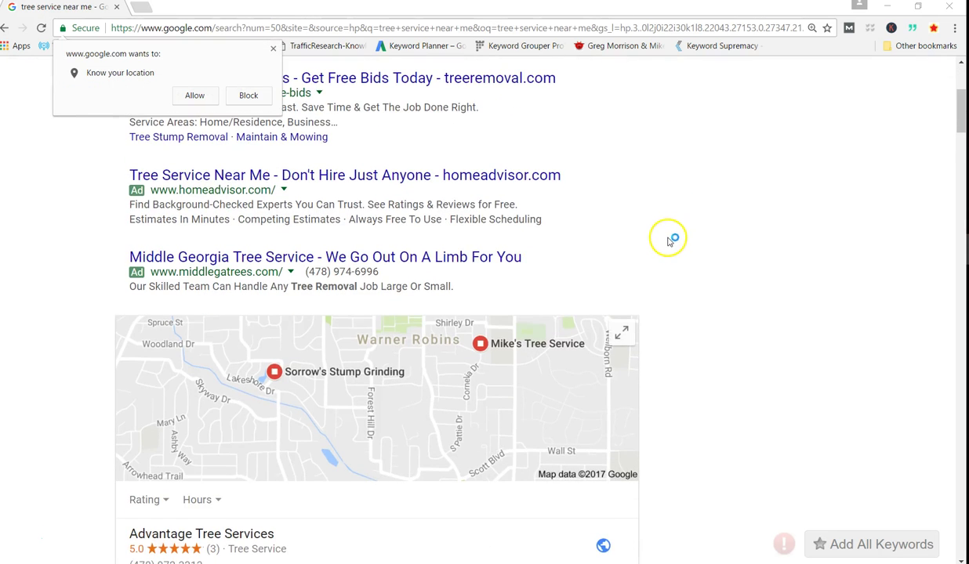
scroll(668, 240, up, 2)
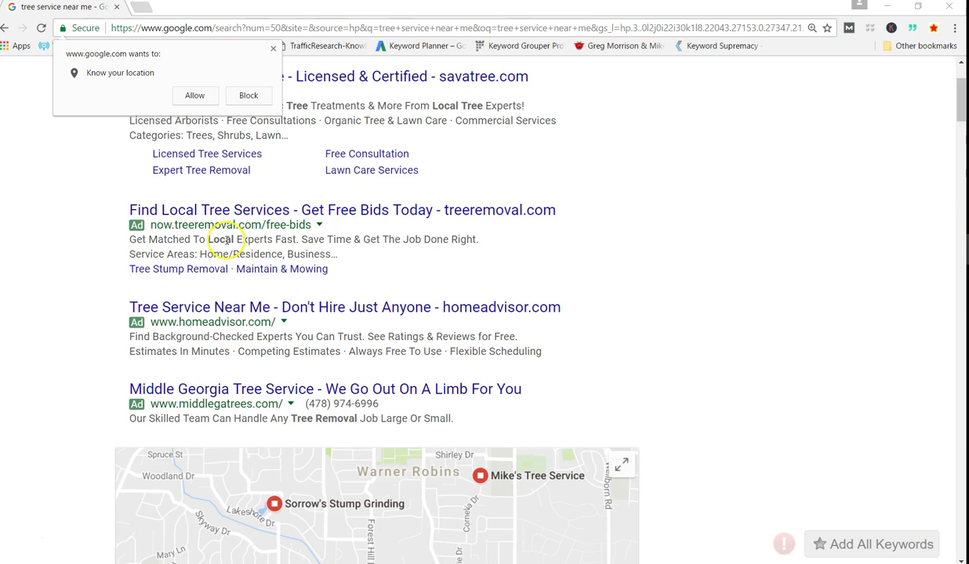
double_click(210, 240)
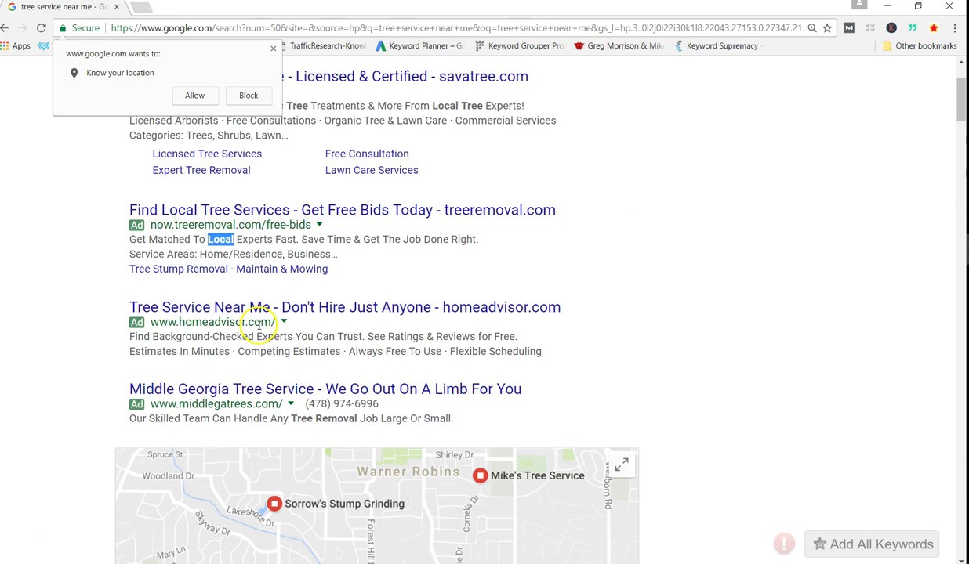
scroll(525, 327, down, 10)
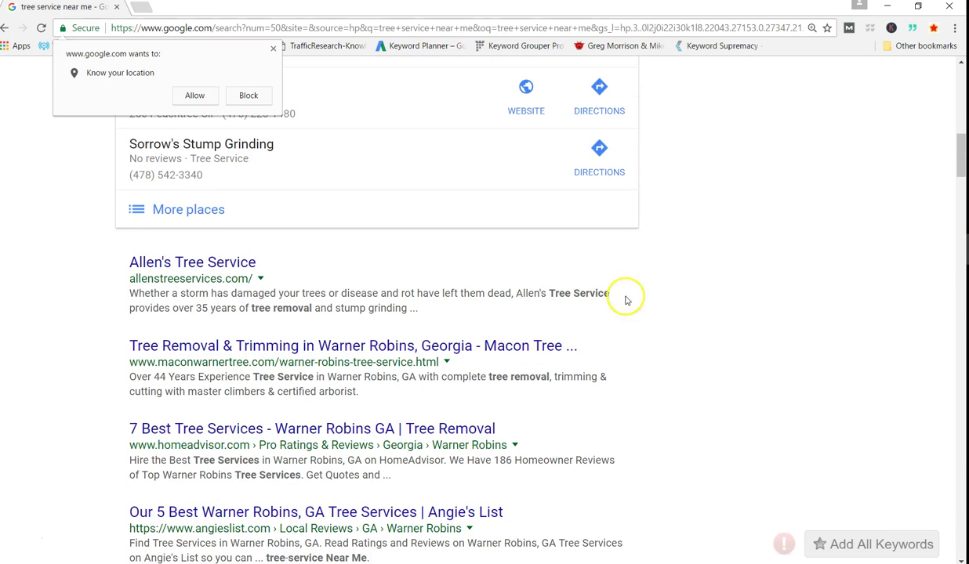
scroll(362, 379, down, 2)
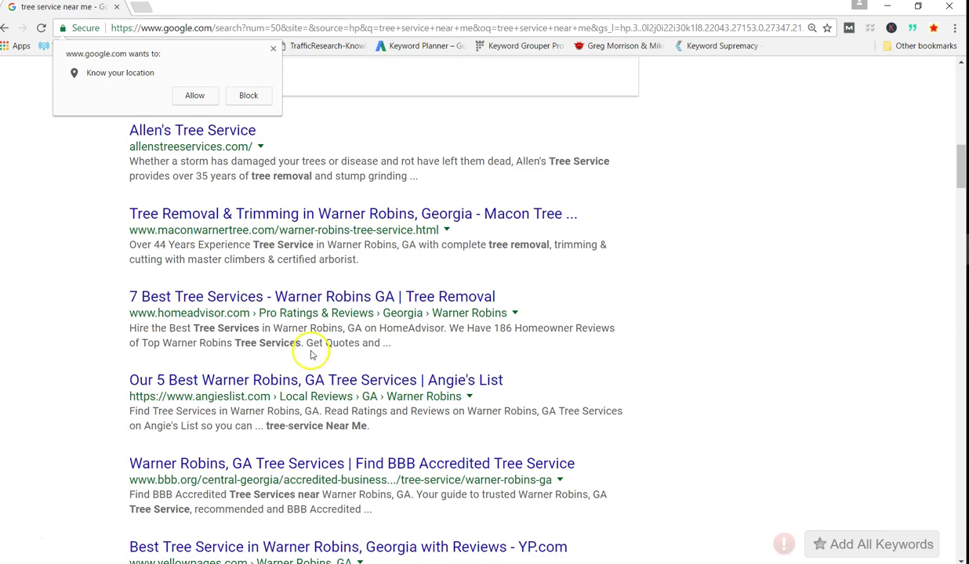
scroll(313, 375, down, 2)
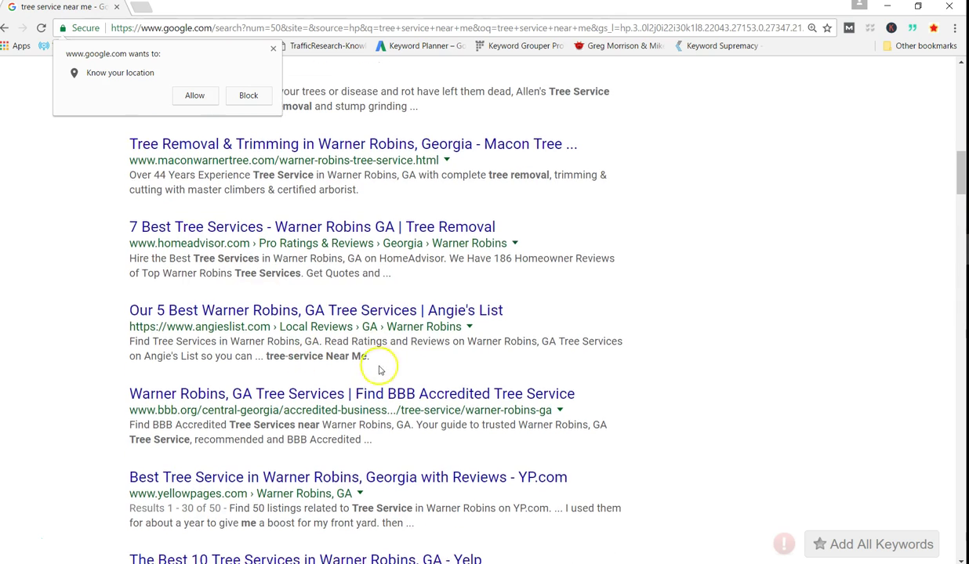
scroll(254, 380, down, 2)
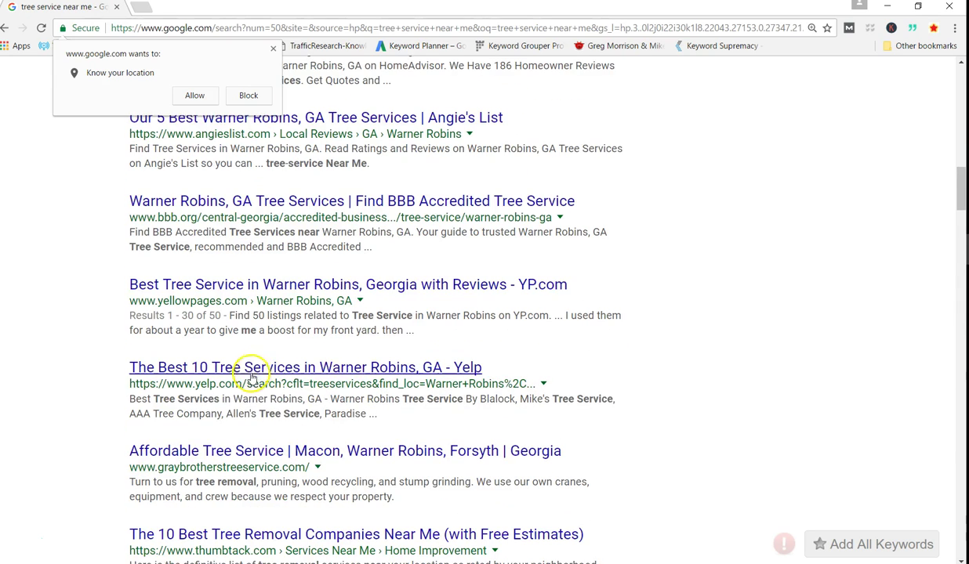
scroll(384, 331, down, 2)
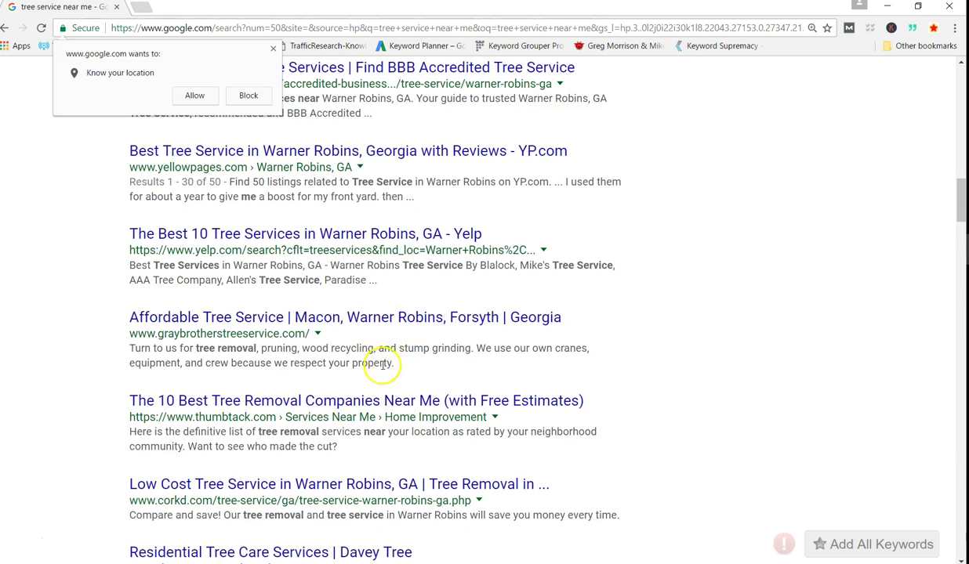
scroll(381, 362, down, 2)
scroll(437, 329, down, 4)
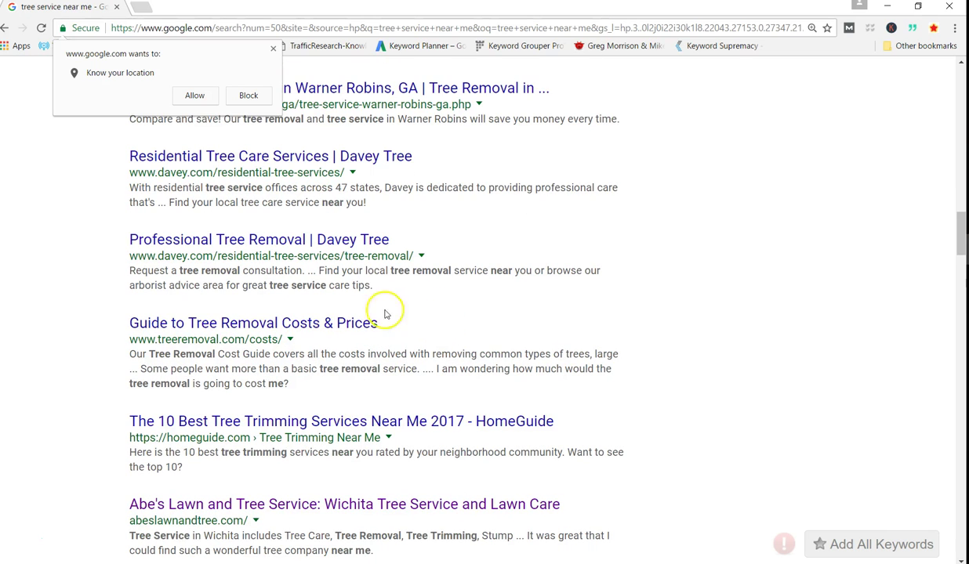
scroll(464, 326, down, 1)
scroll(459, 323, down, 2)
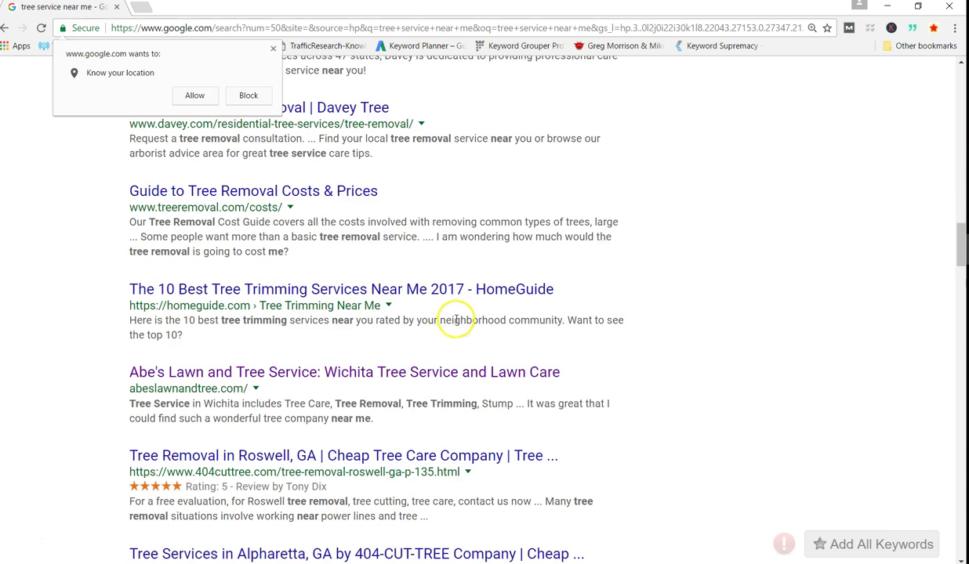
scroll(423, 377, down, 1)
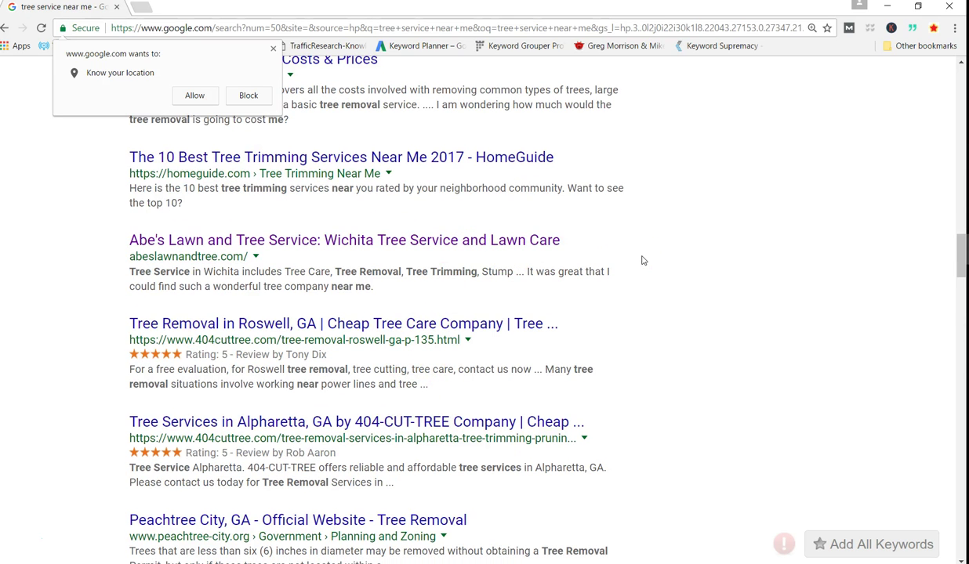
Step: Dismiss the location prompt and select the results text from the first ad through the final ads
click(273, 49)
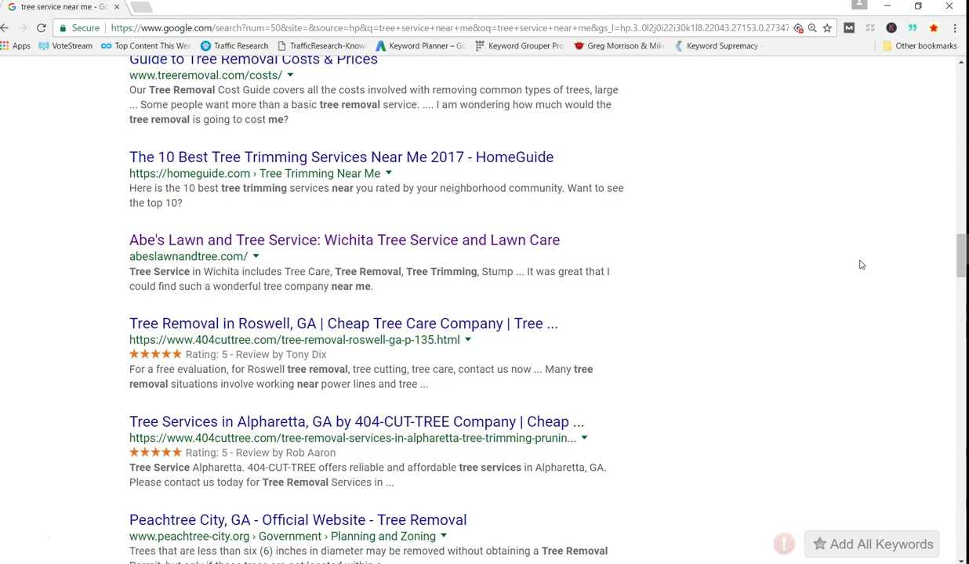
scroll(682, 274, up, 15)
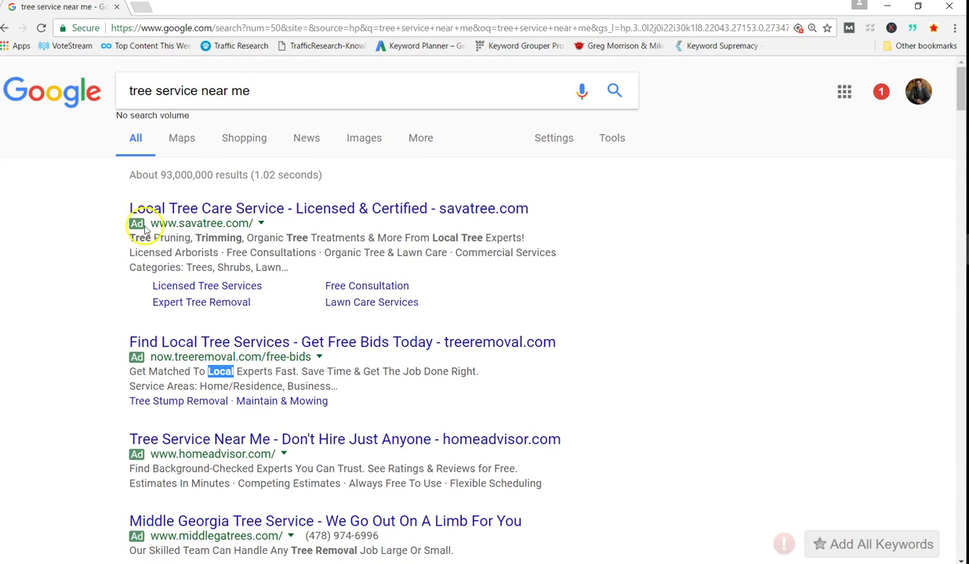
click(122, 207)
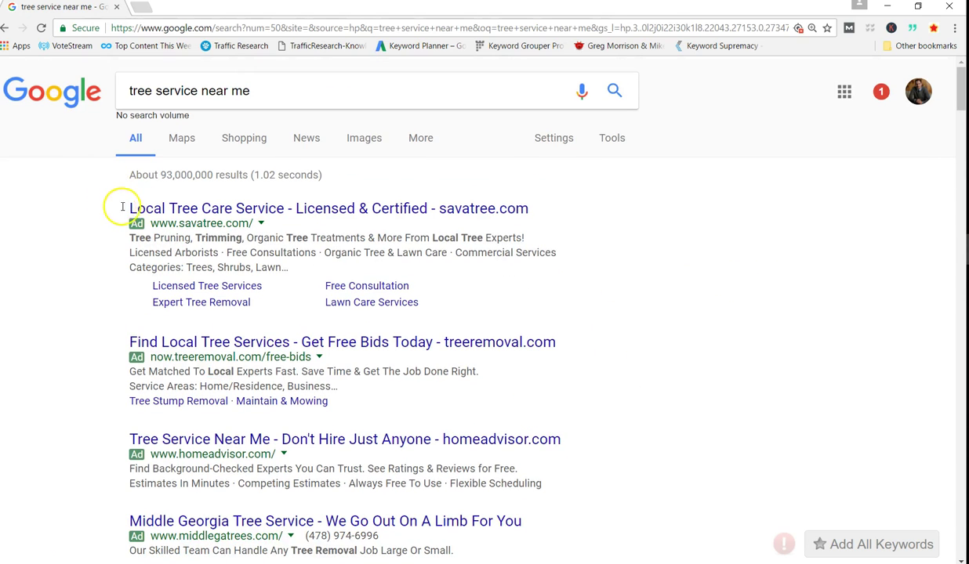
drag(123, 207, 706, 563)
drag(962, 163, 932, 510)
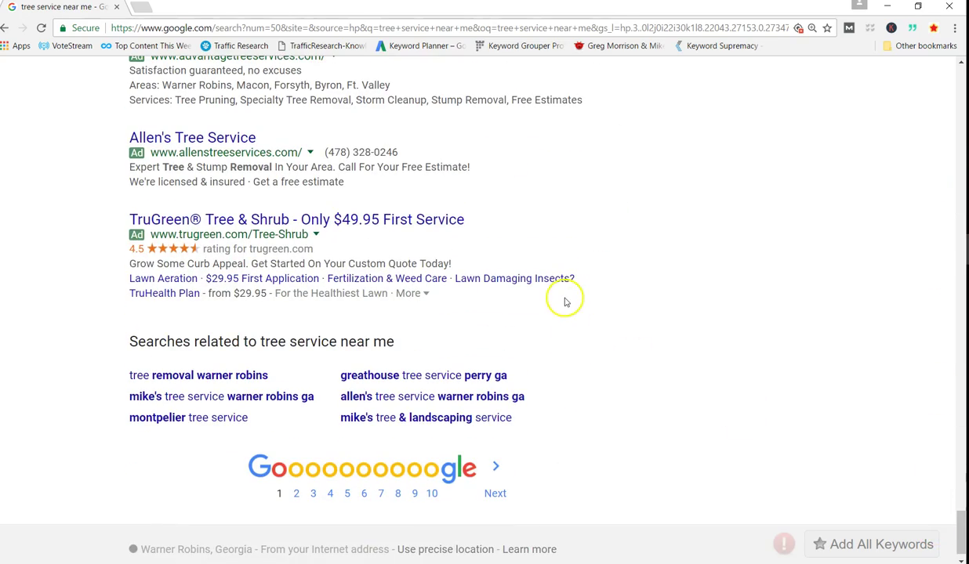
shift+click(495, 302)
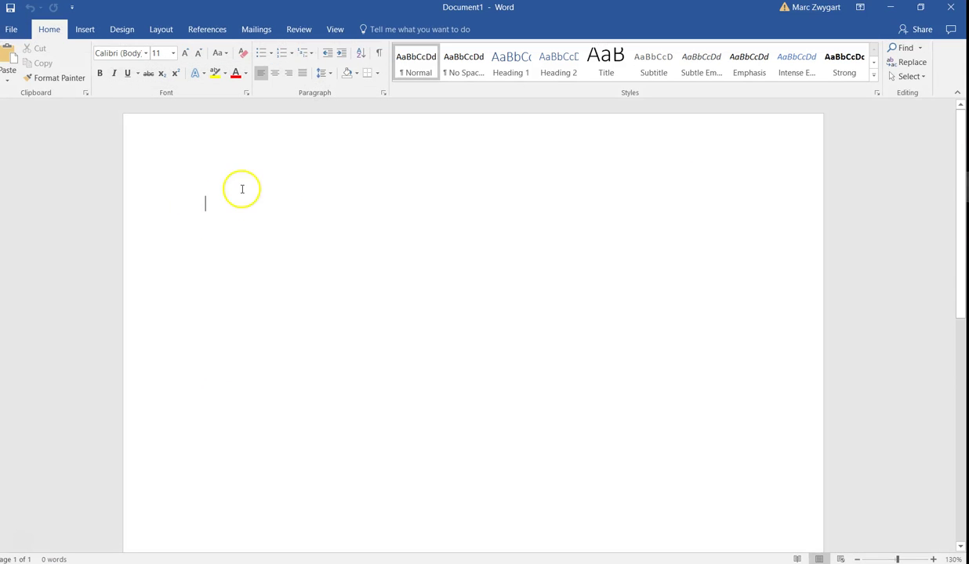
Step: Paste the copied search results into Document1 and bring up the Navigation search pane
key(ctrl+v)
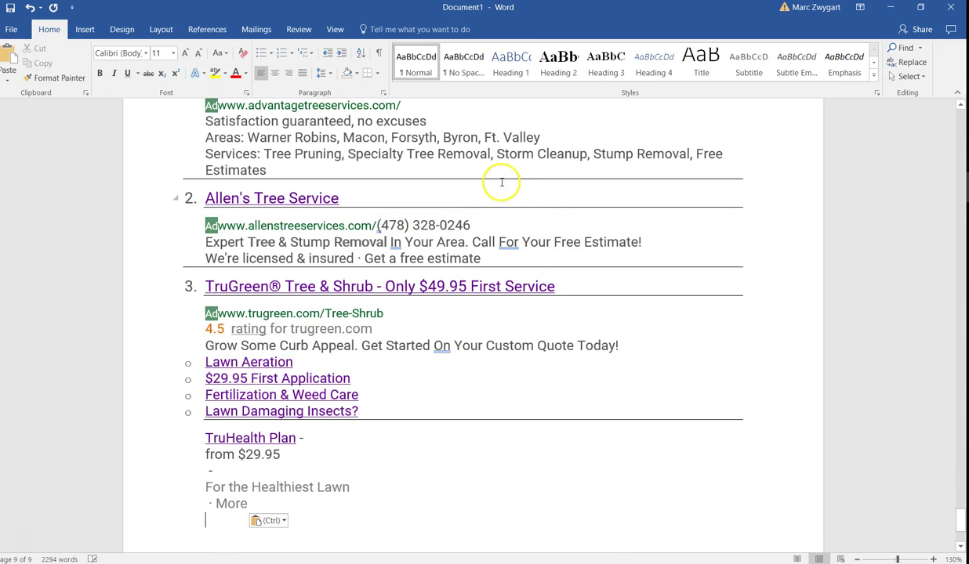
key(ctrl+f)
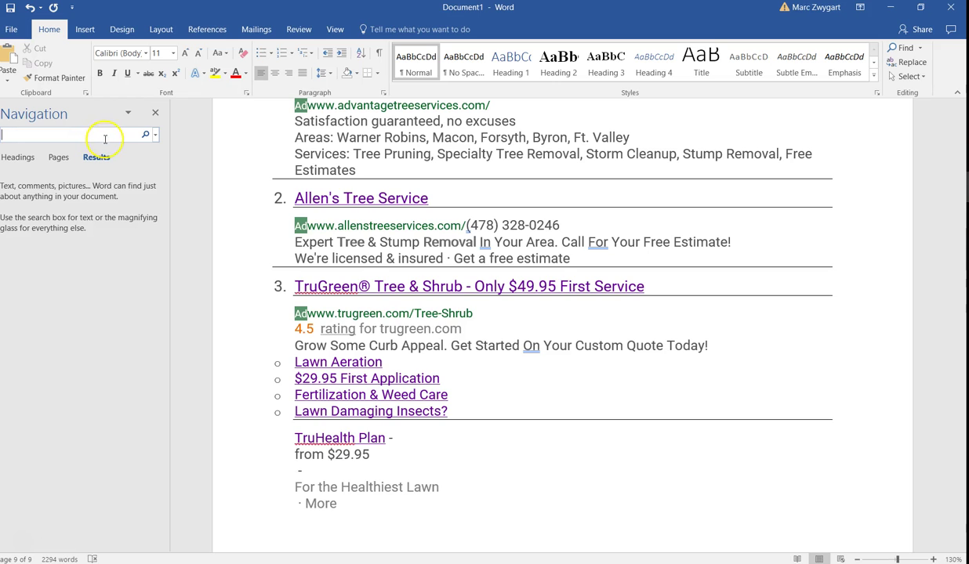
Step: Use Advanced Find with Bold format to select all 117 bold items in the main document
click(156, 135)
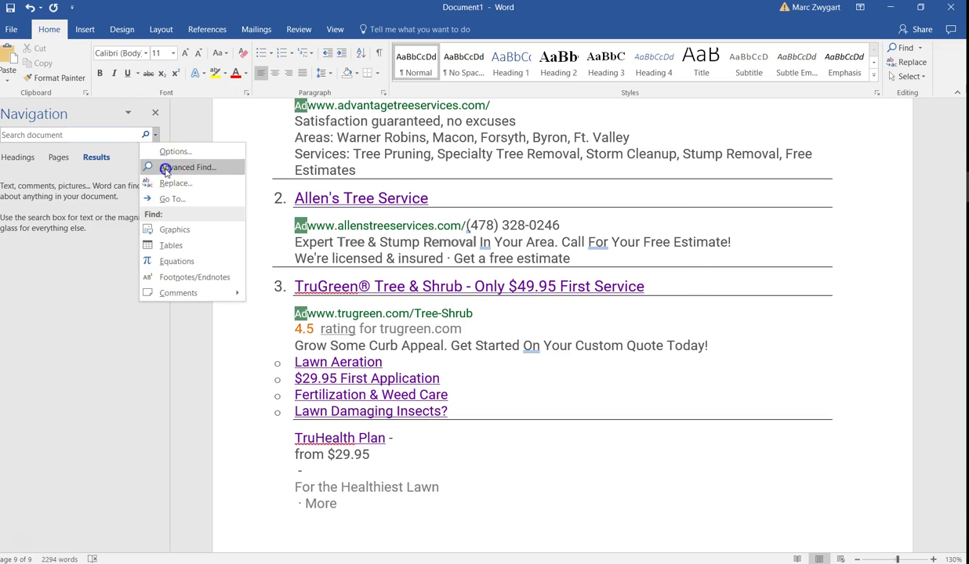
click(165, 167)
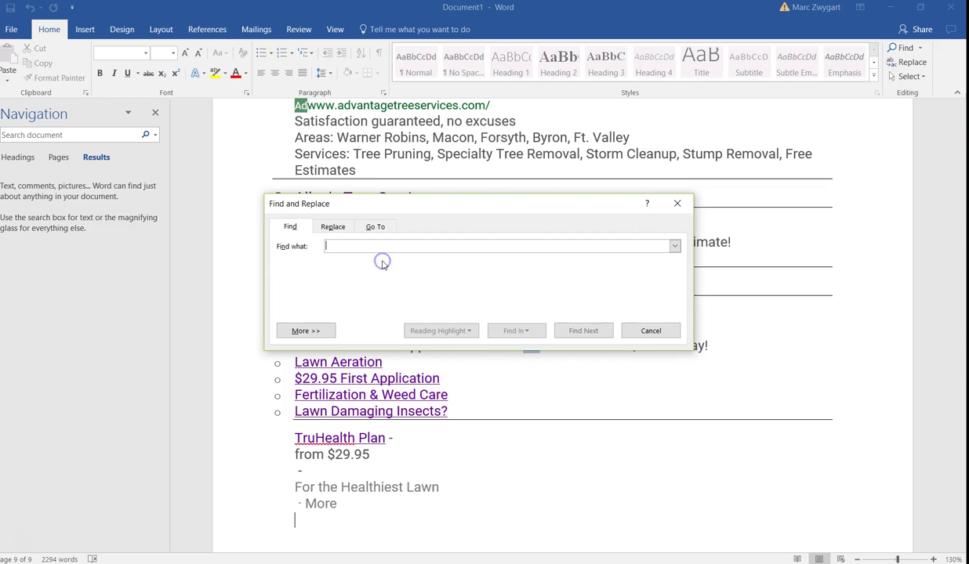
key(ctrl+b)
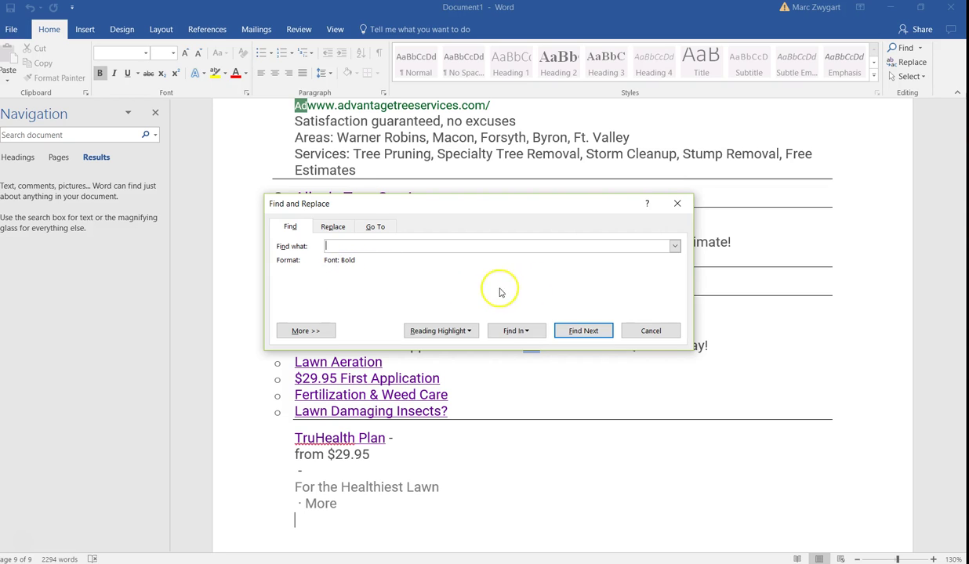
click(530, 331)
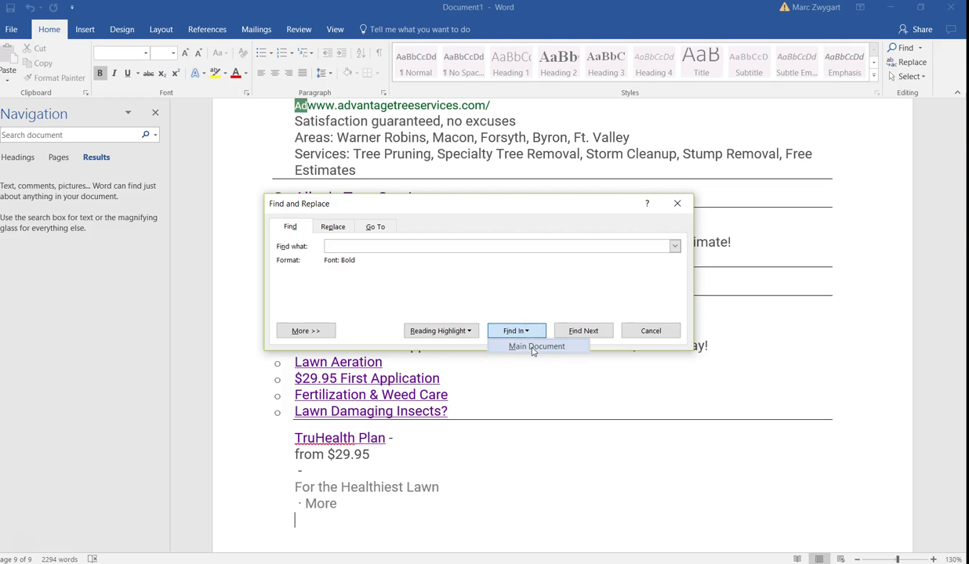
click(532, 347)
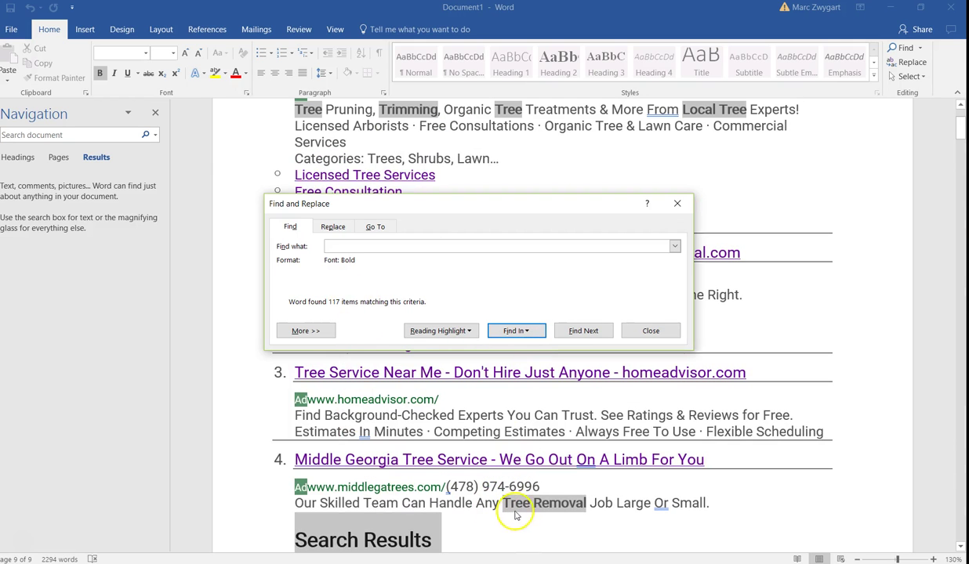
click(527, 504)
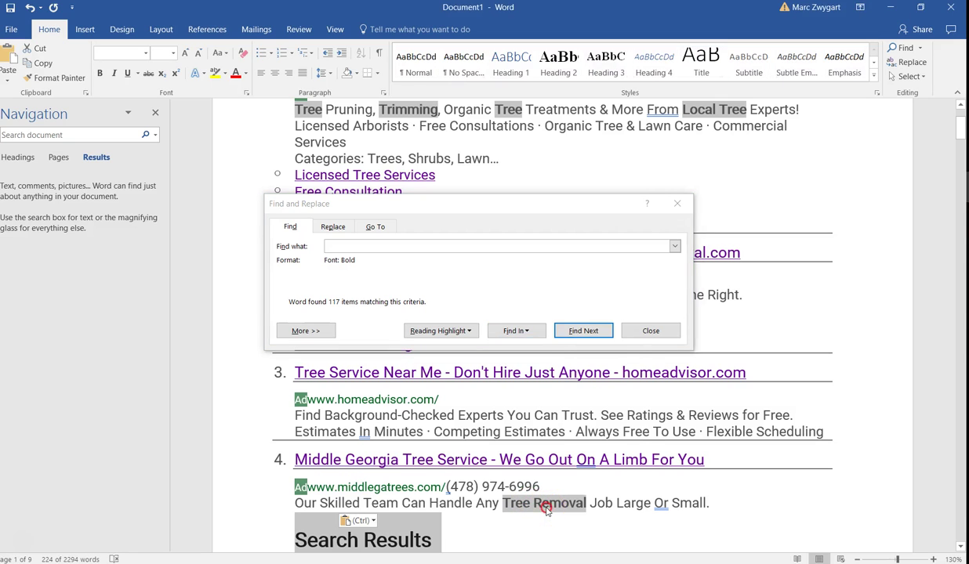
right_click(546, 510)
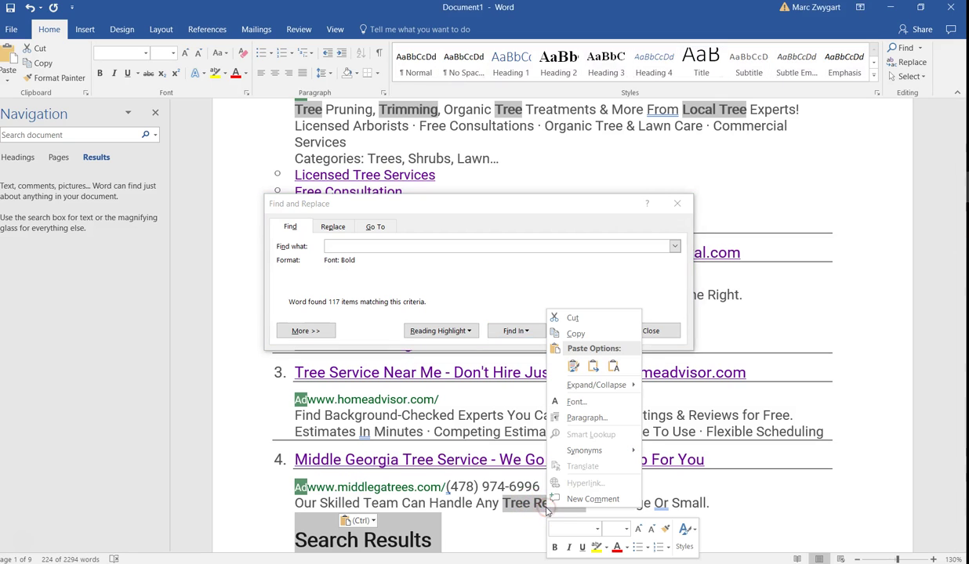
Step: Copy the bold selection, paste it into column A of Book1, and select column A
click(575, 334)
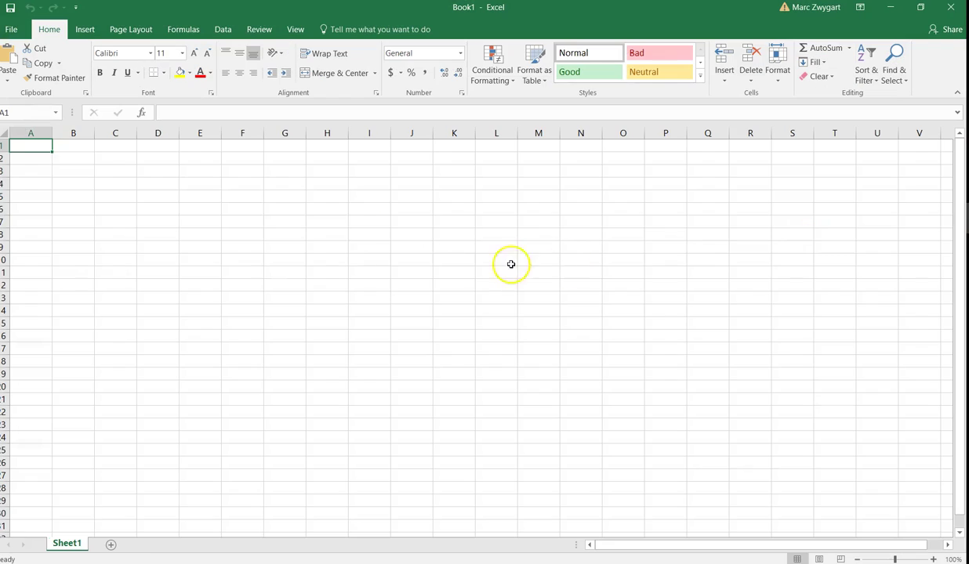
key(ctrl+v)
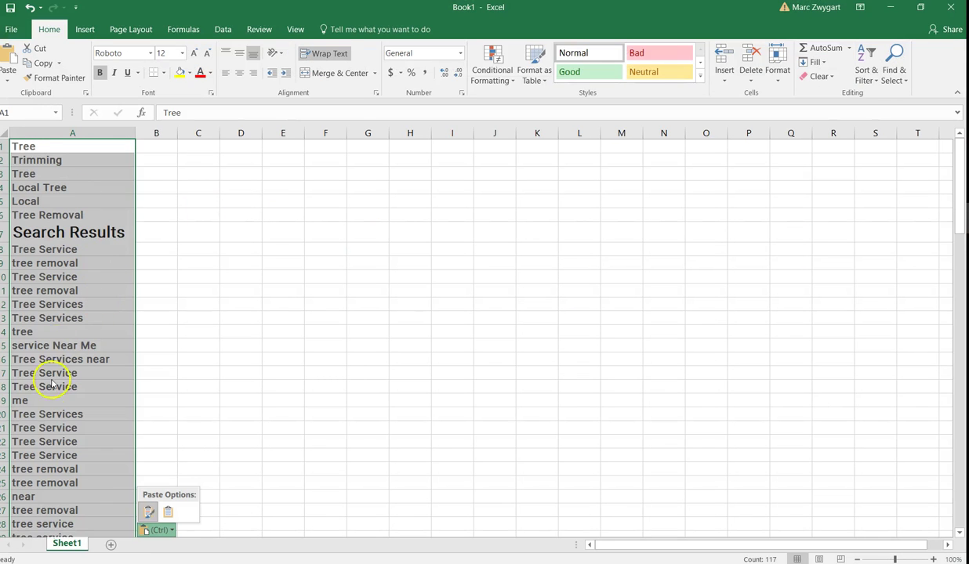
click(38, 129)
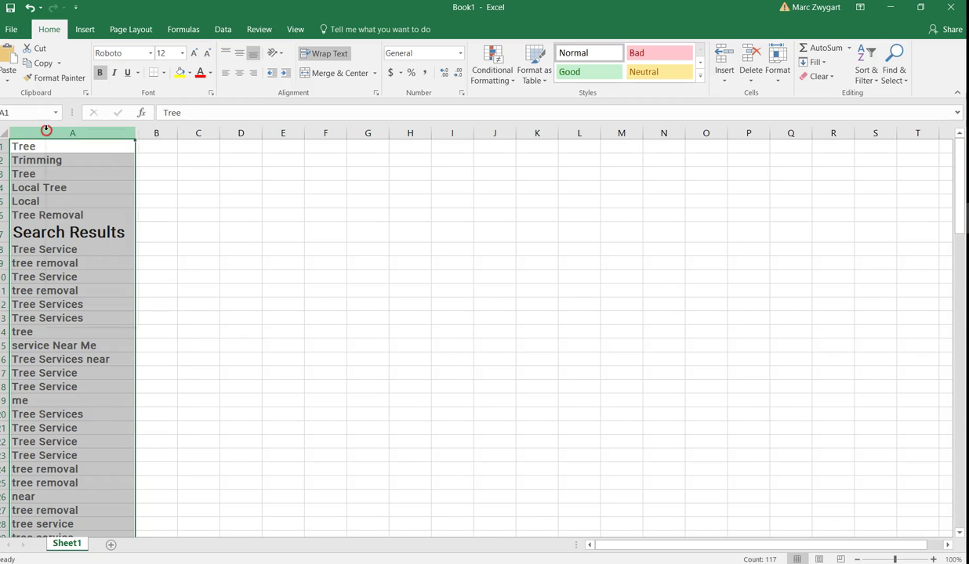
right_click(45, 129)
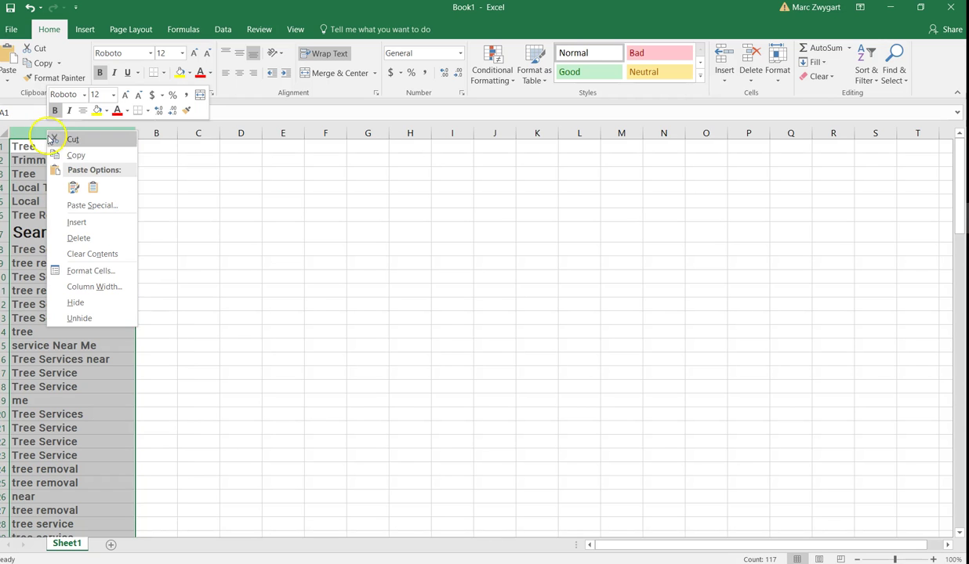
click(51, 138)
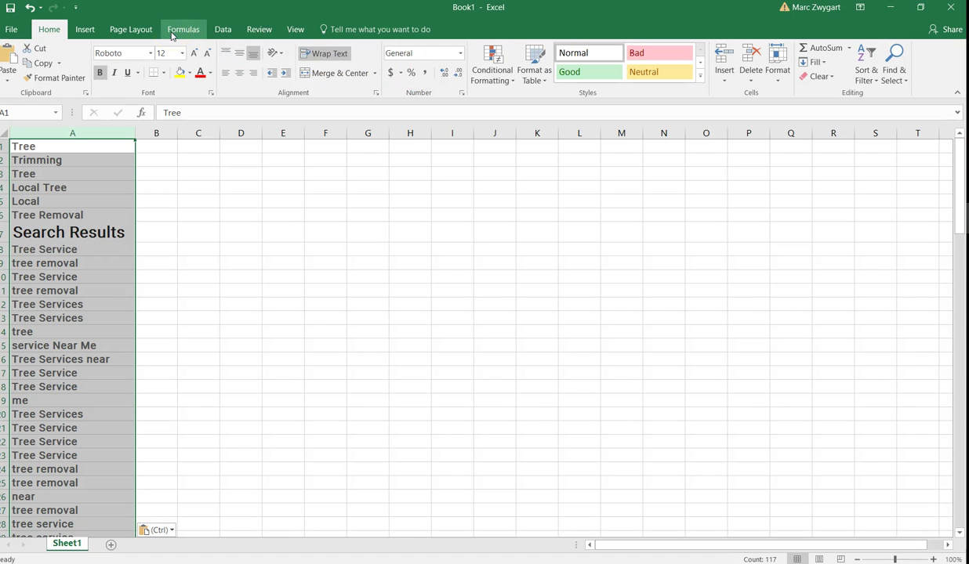
Step: Remove duplicates from column A, leaving 19 unique values
click(222, 30)
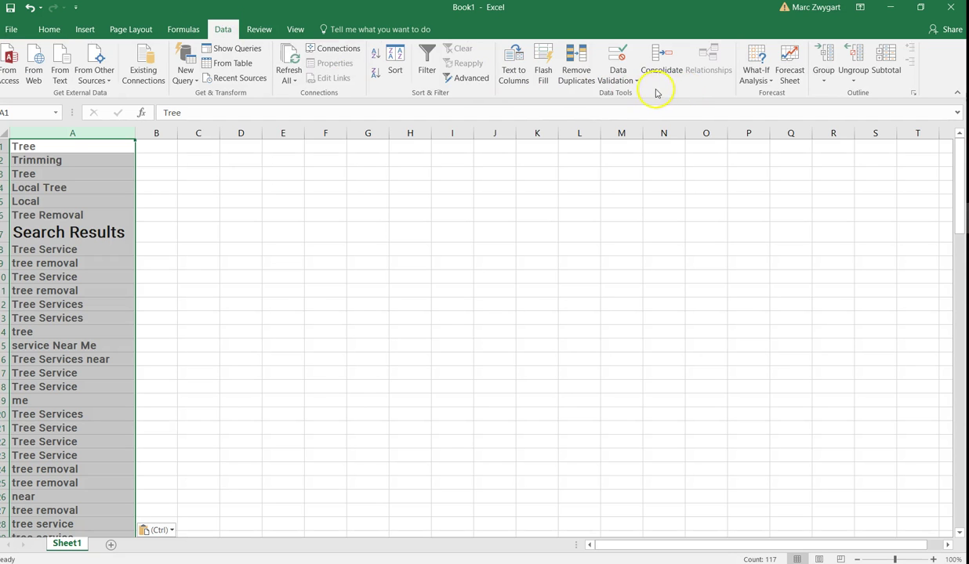
click(575, 67)
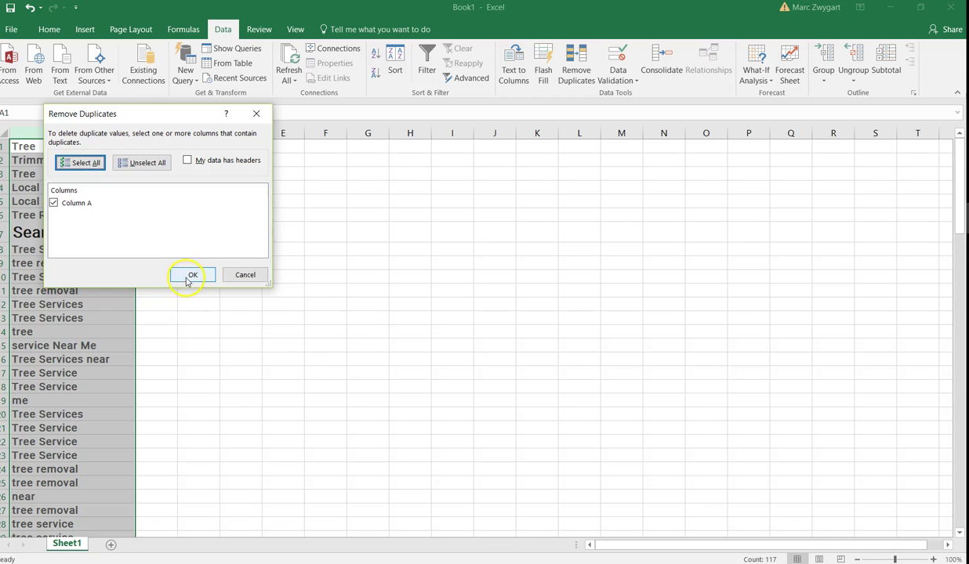
click(190, 277)
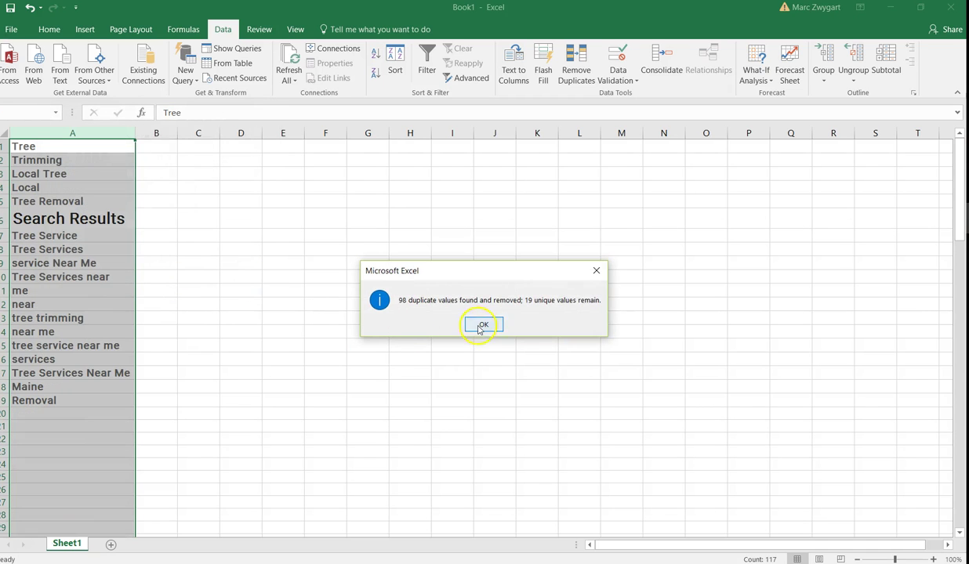
click(484, 324)
Step: Delete the 'Search Results' row from the keyword list
click(68, 185)
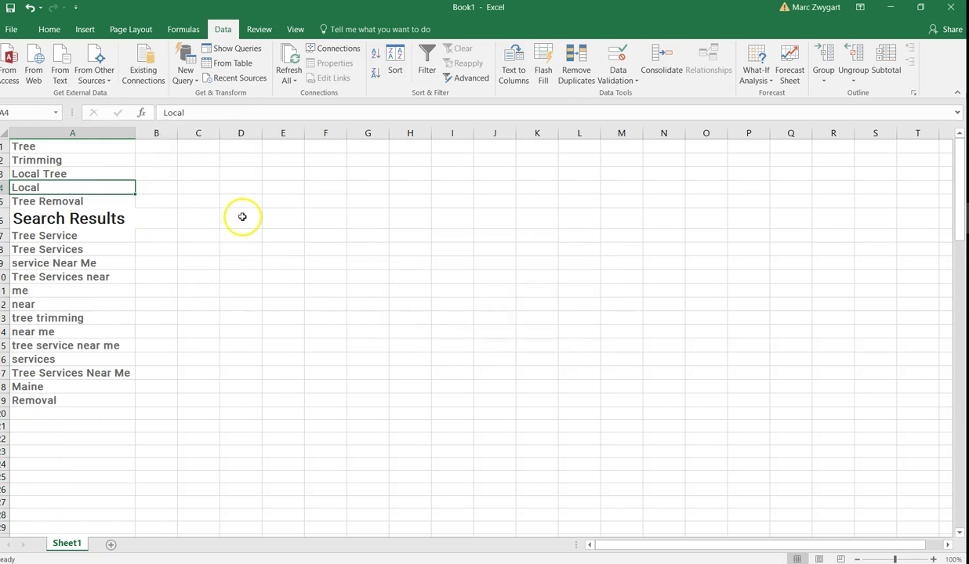
click(5, 219)
right_click(4, 219)
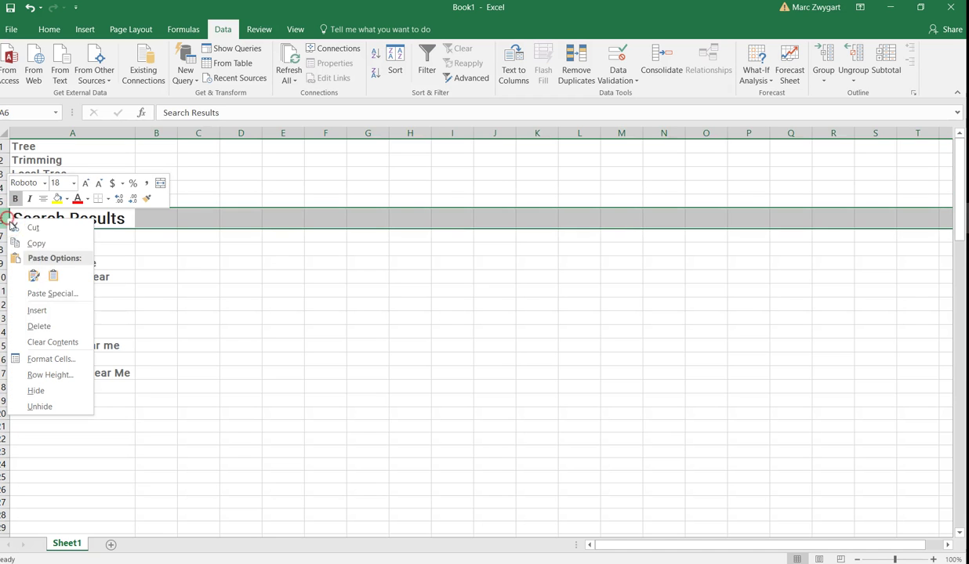
click(39, 326)
Step: Delete the 'Maine' row and review the remaining 17 keyword entries
click(77, 380)
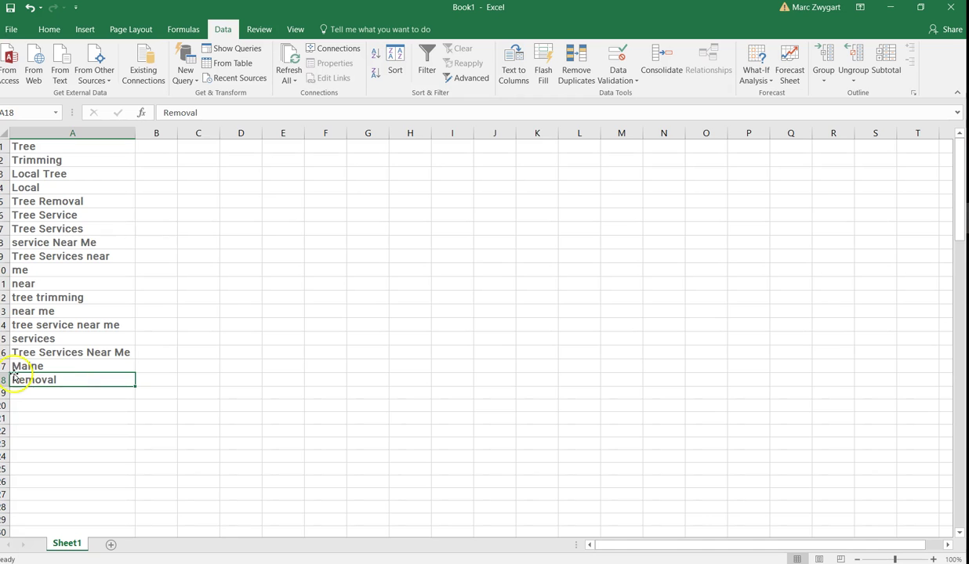
click(4, 366)
right_click(5, 366)
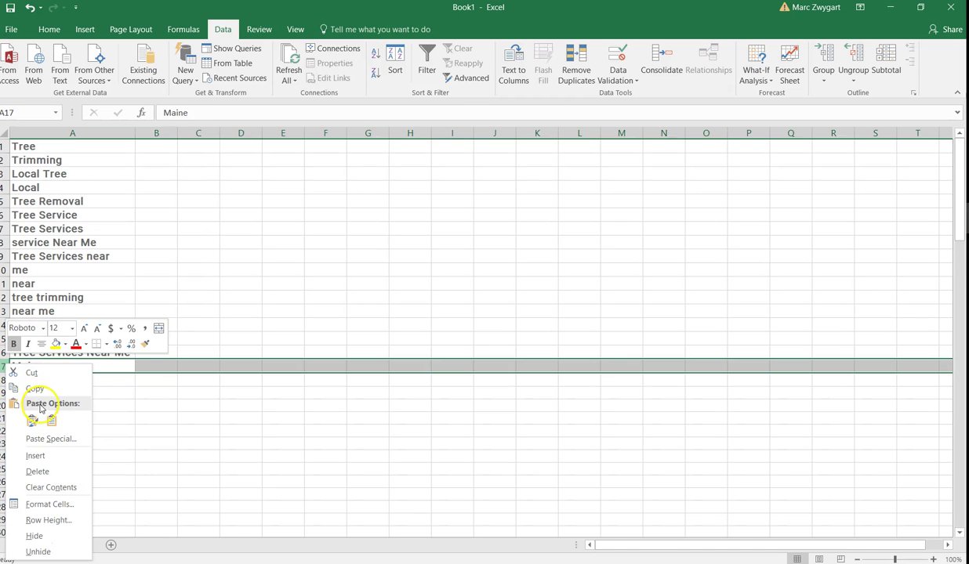
click(43, 470)
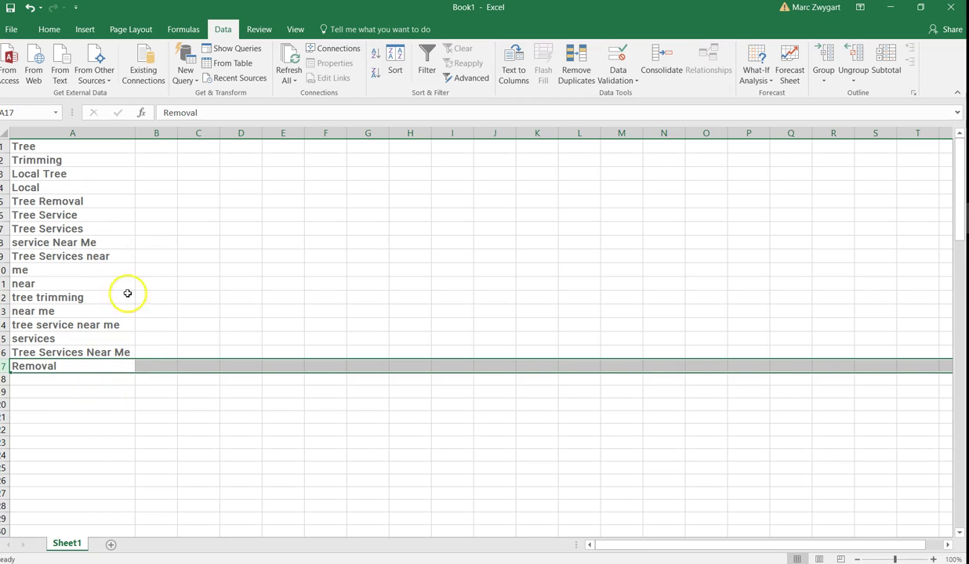
click(82, 368)
click(91, 353)
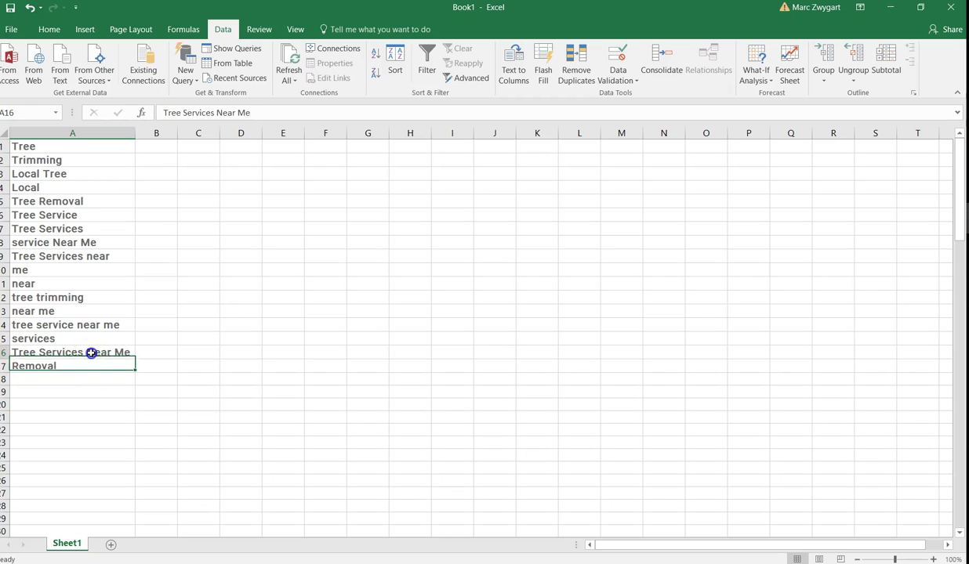
click(91, 339)
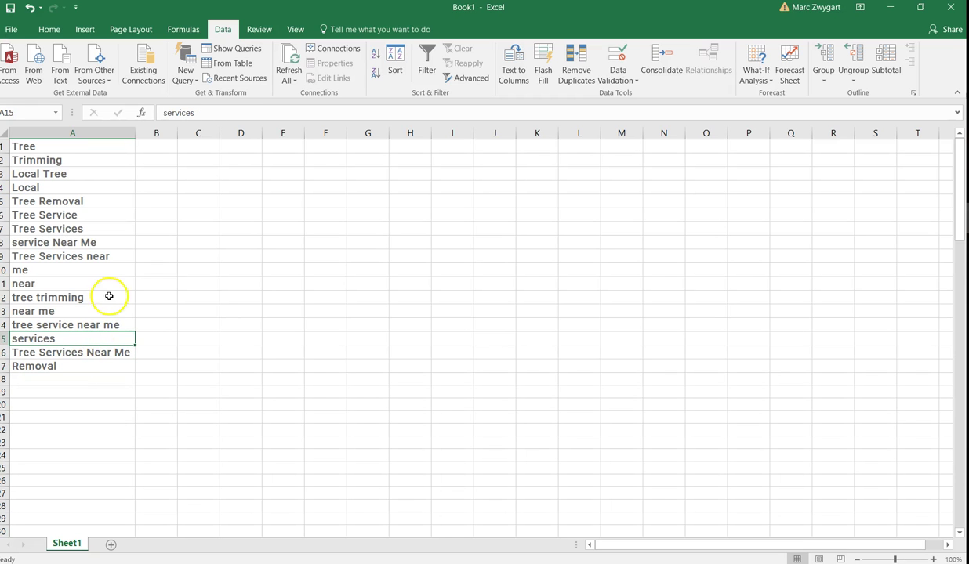